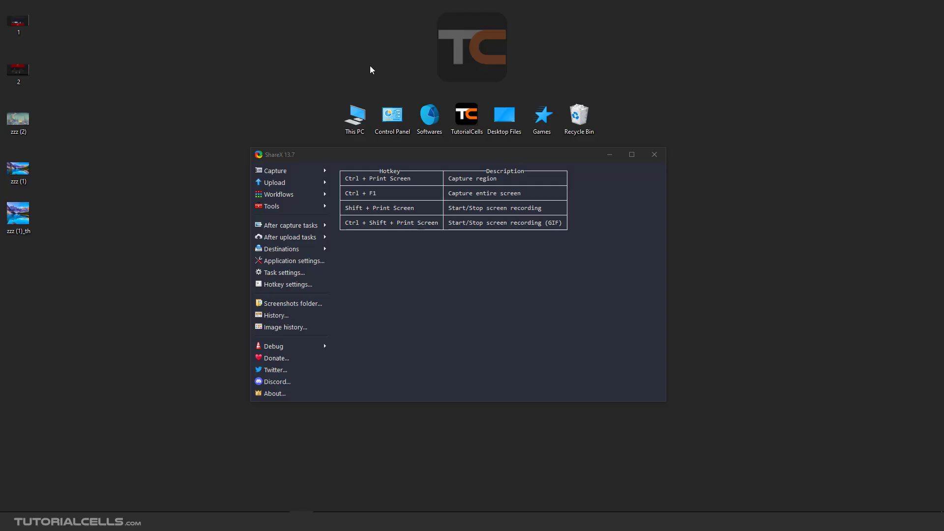
- Open ShareX's Image combiner, nudge its window aside, and select screenshot 1 on the desktop
left_click(305, 206)
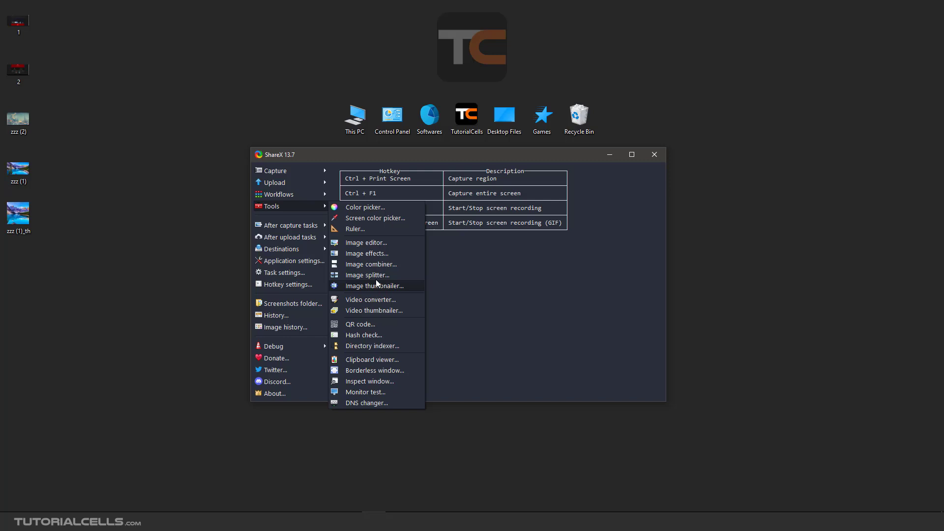
left_click(382, 266)
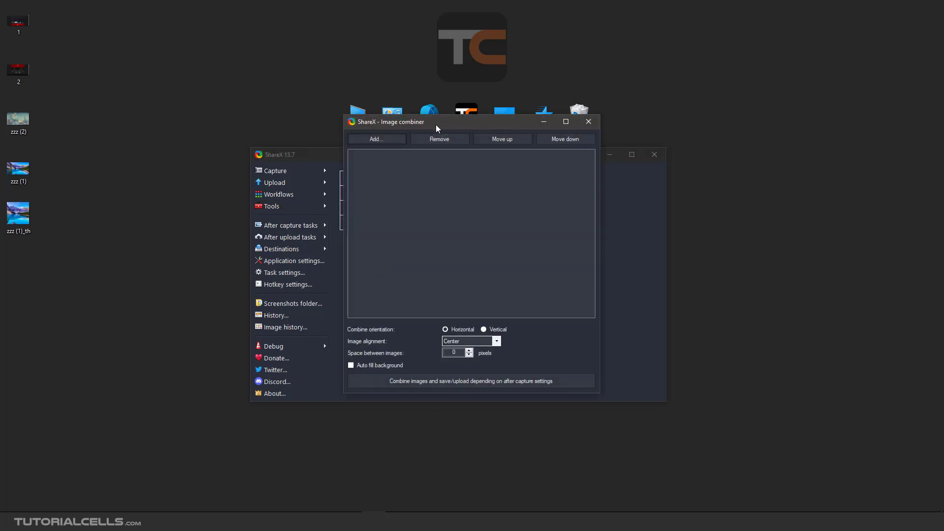
left_click_drag(443, 123, 436, 130)
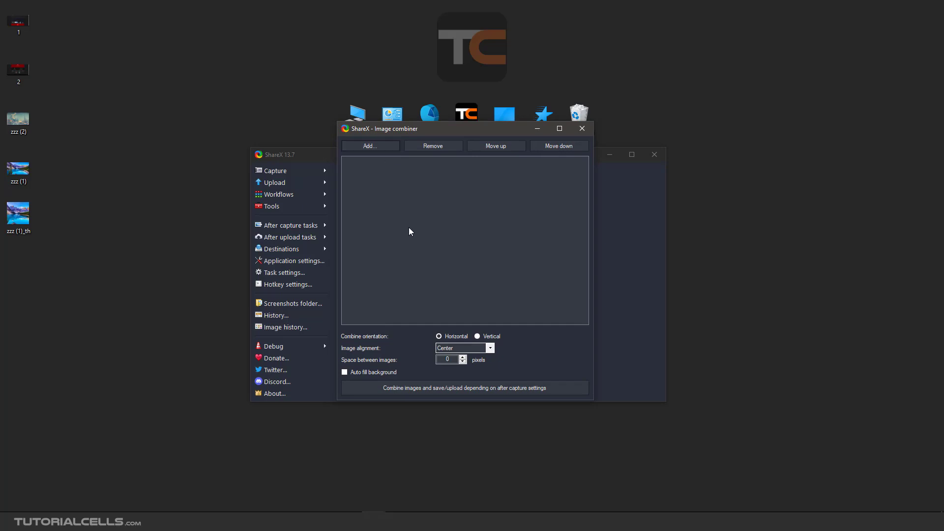
left_click(64, 29)
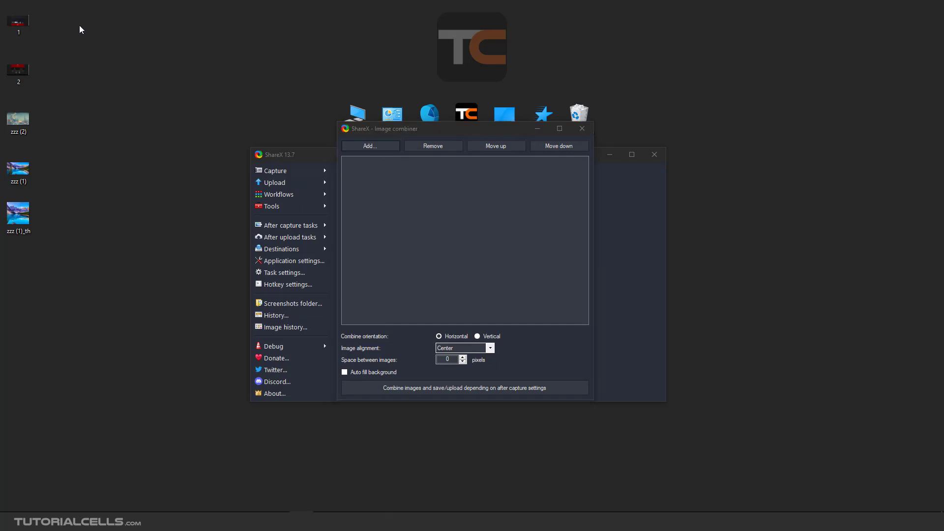
double_click(28, 22)
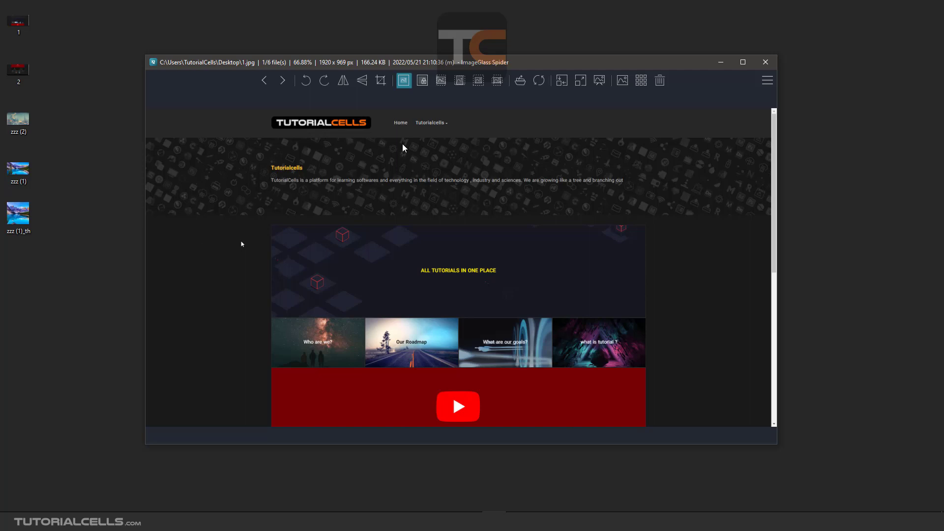
left_click_drag(17, 70, 351, 237)
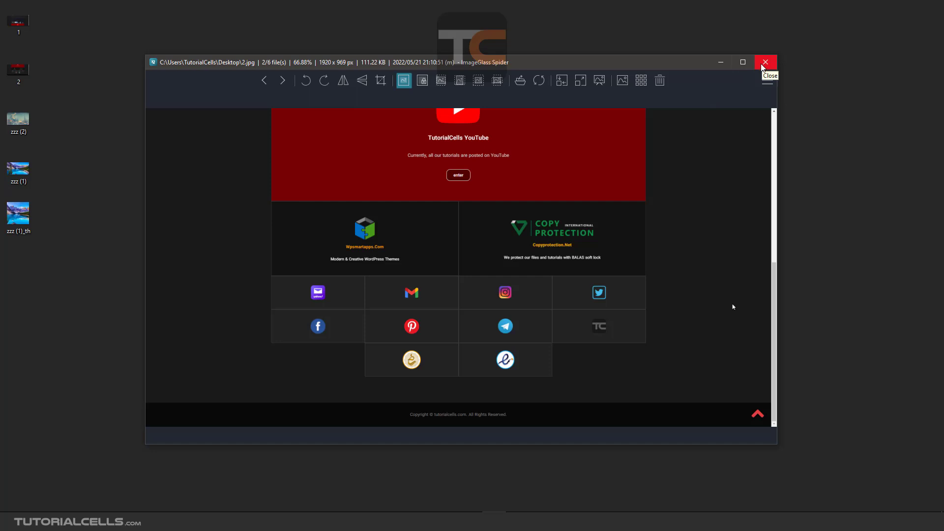
left_click(763, 67)
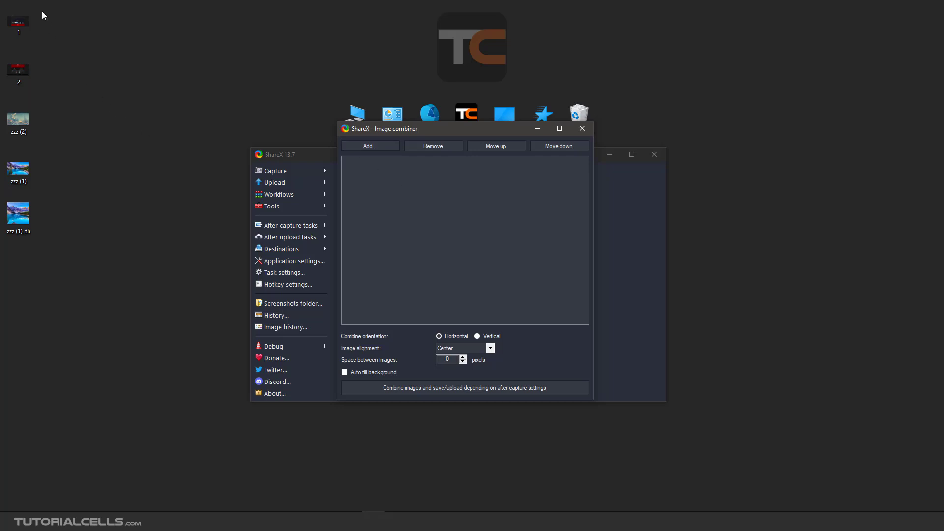
- Add 1.jpg and 2.jpg to the combiner, with 1.jpg first and Vertical orientation
left_click_drag(42, 11, 17, 75)
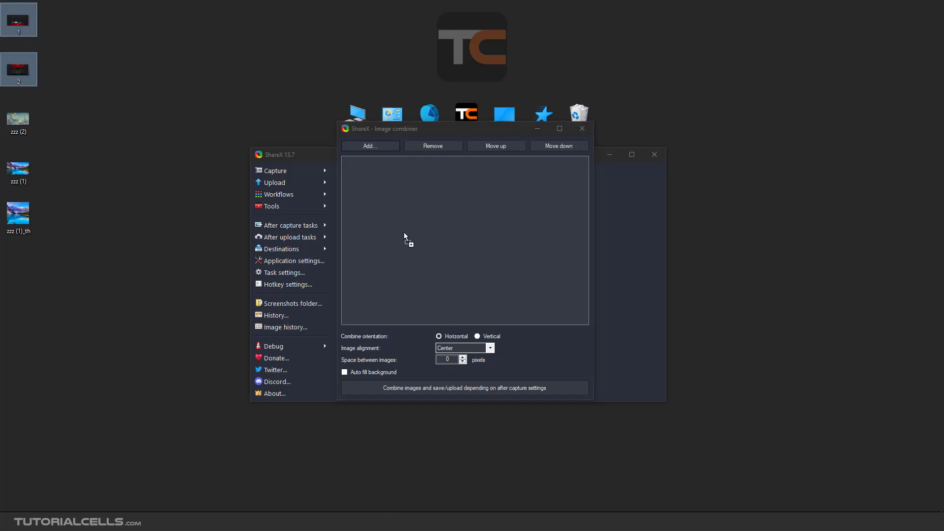
left_click_drag(404, 233, 404, 233)
left_click(416, 172)
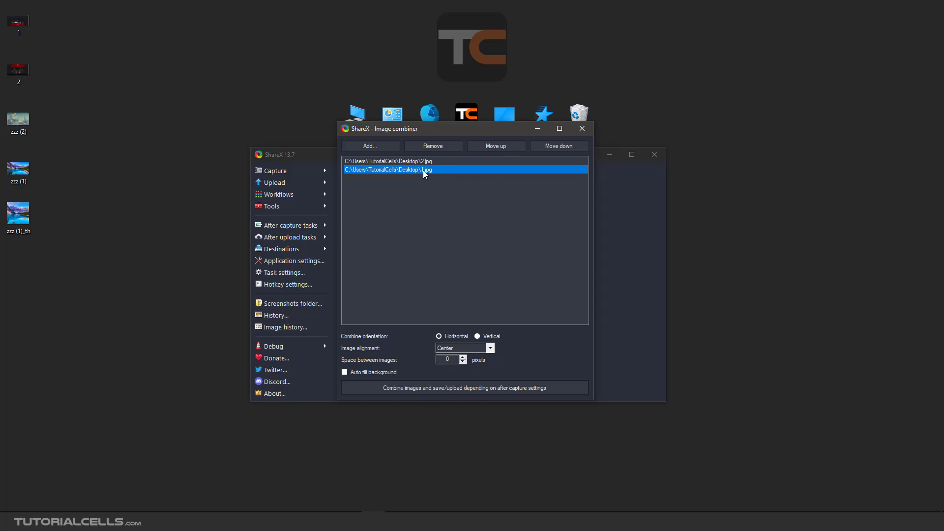
left_click(487, 147)
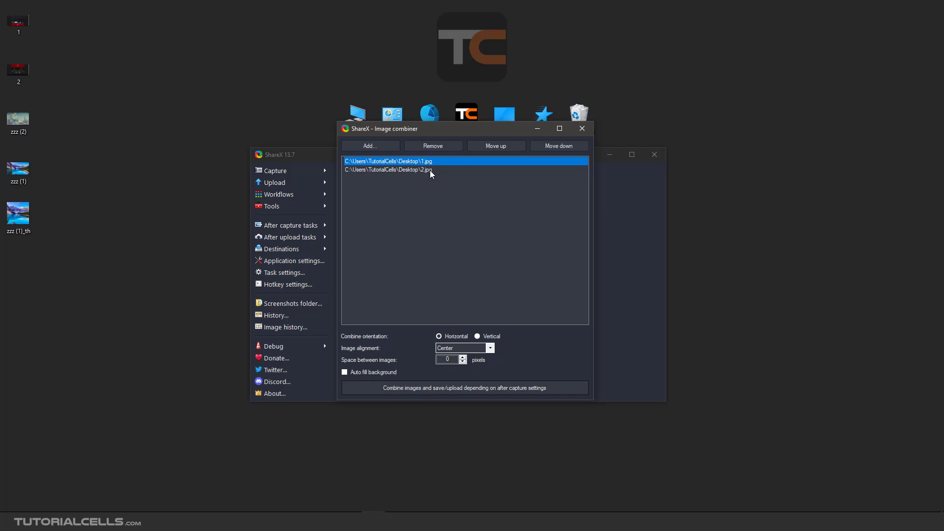
left_click(431, 172)
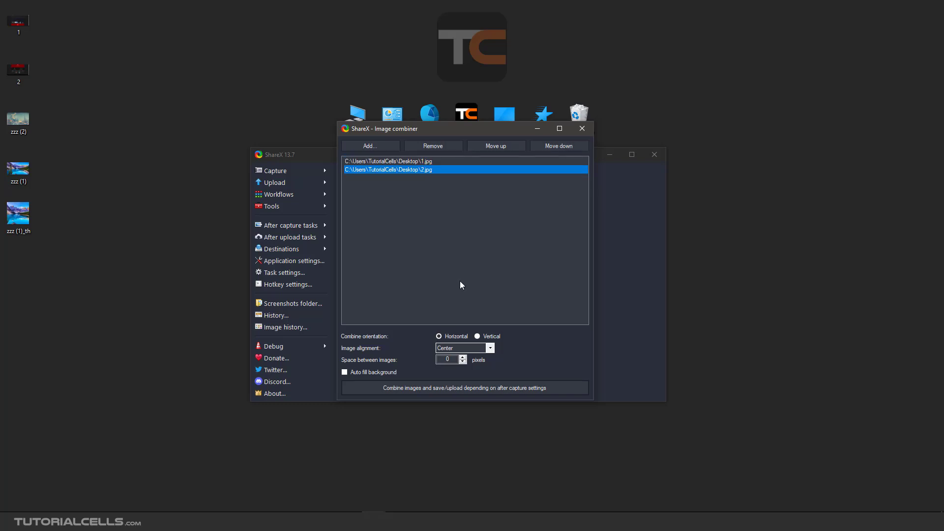
left_click(477, 337)
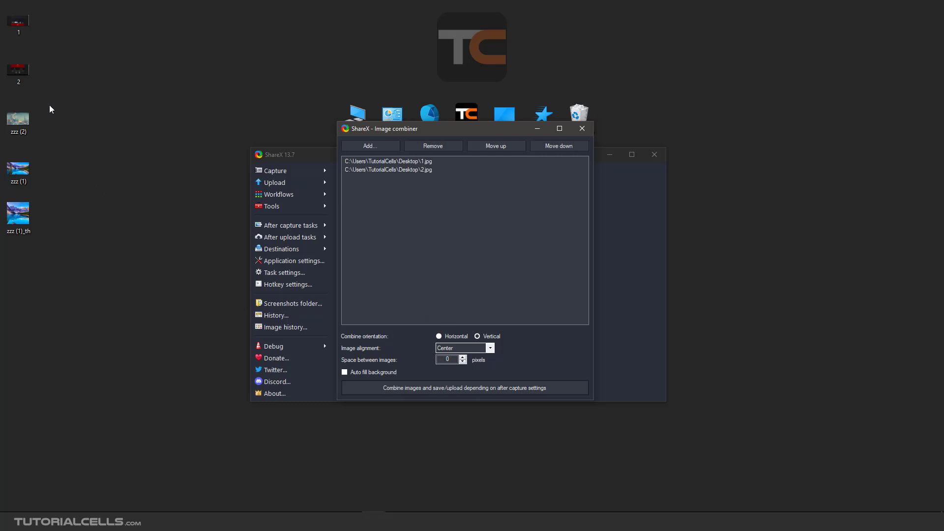
- Delete the zzz (1)_th file from the desktop and check the remaining zzz images
left_click(29, 226)
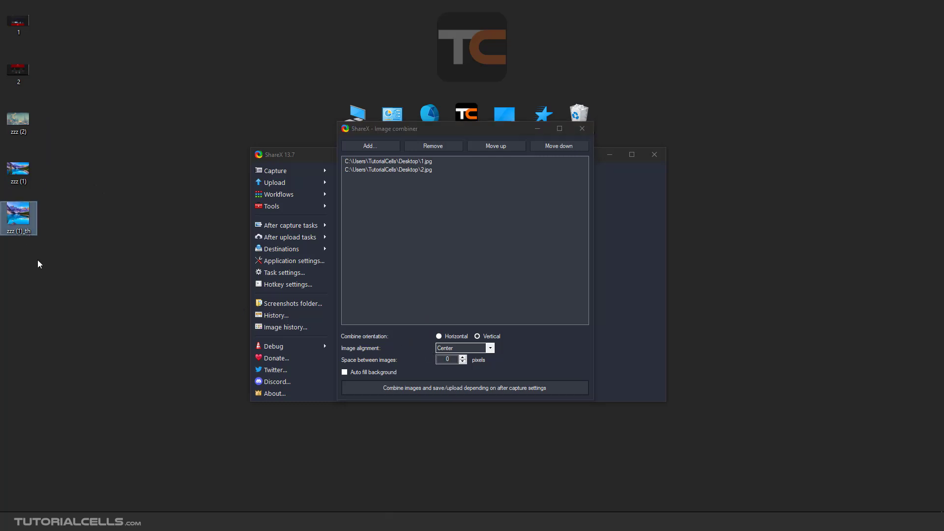
key("Delete")
key("Return")
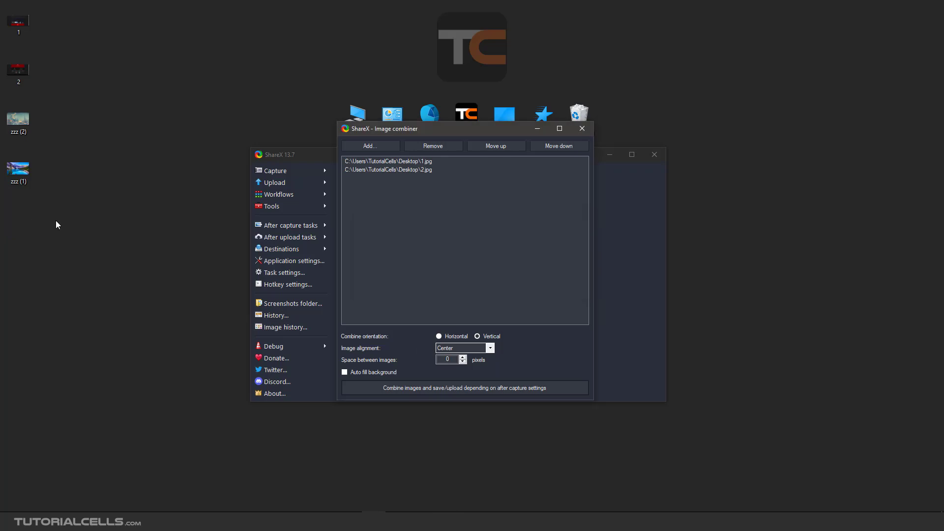
left_click_drag(58, 209, 2, 103)
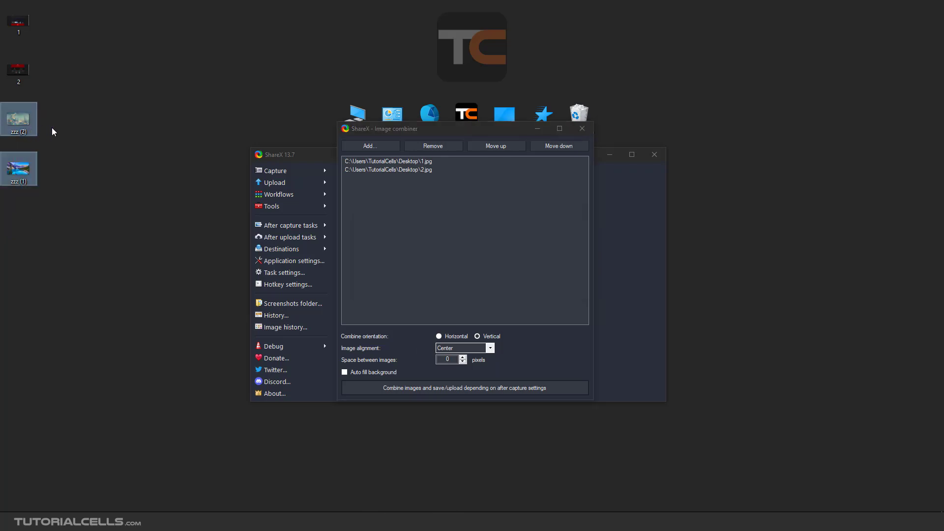
left_click(23, 125)
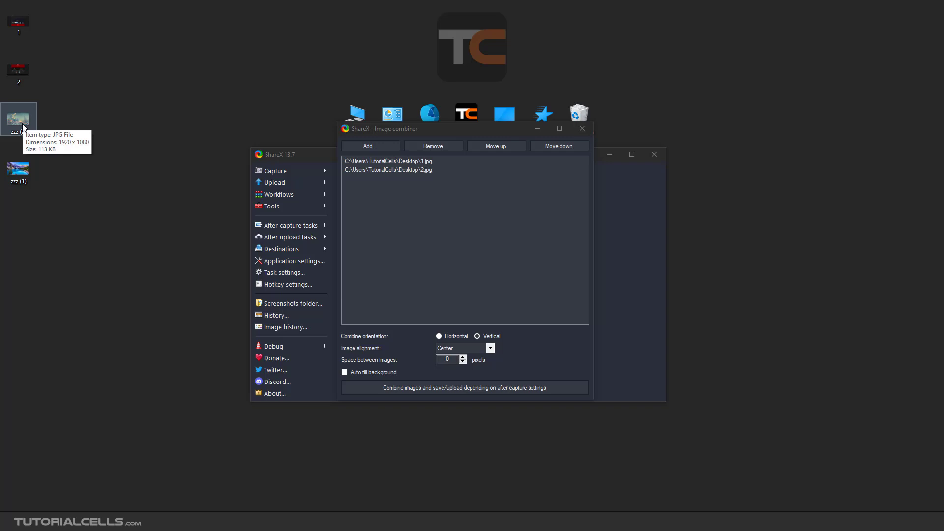
left_click(54, 118)
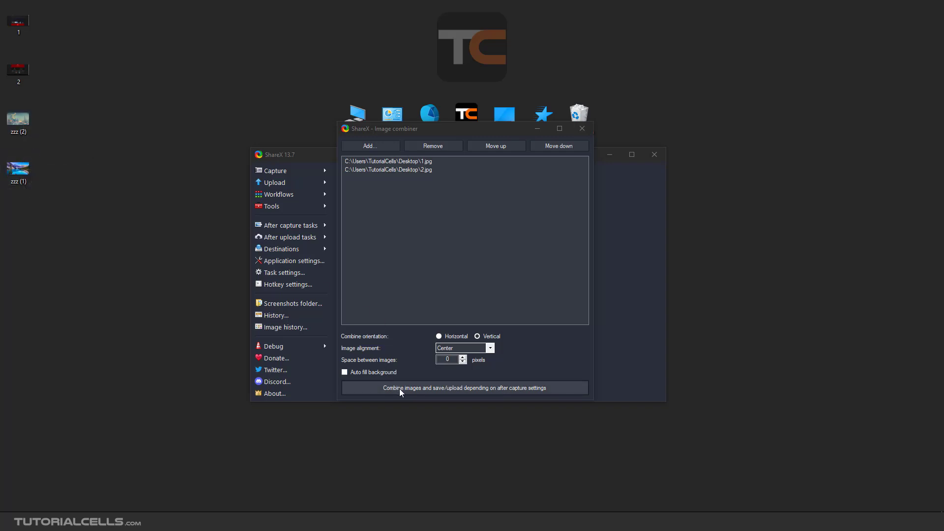
- Combine 1.jpg and 2.jpg into y1Z2DY20Gr.png, close the combiner, and preview the result
left_click(427, 388)
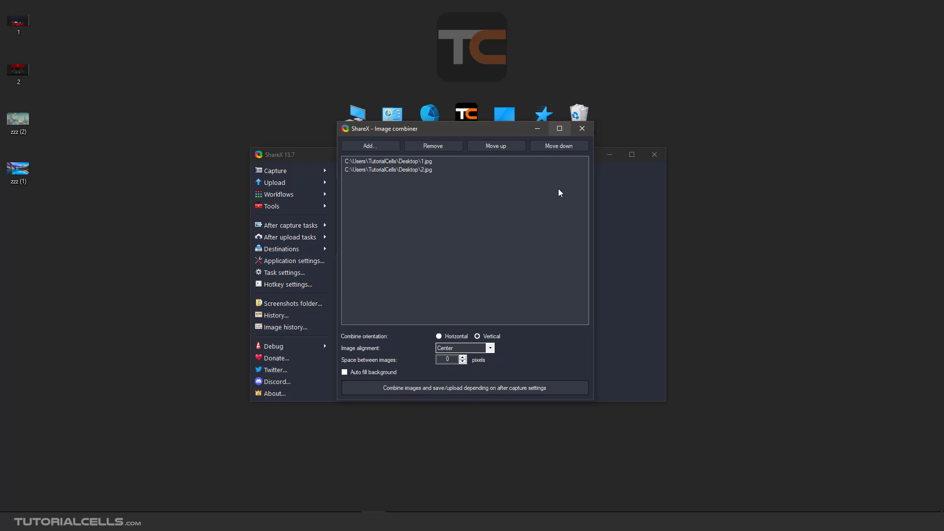
left_click(586, 130)
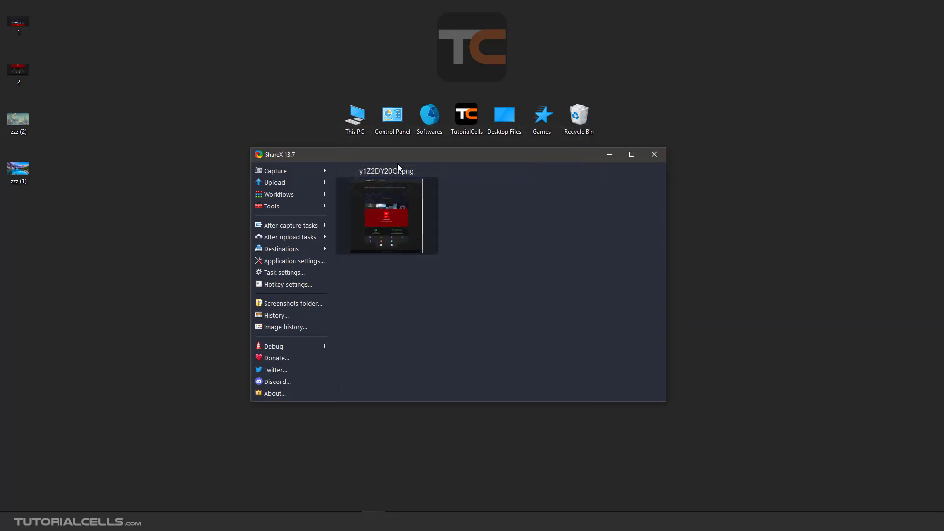
left_click(403, 212)
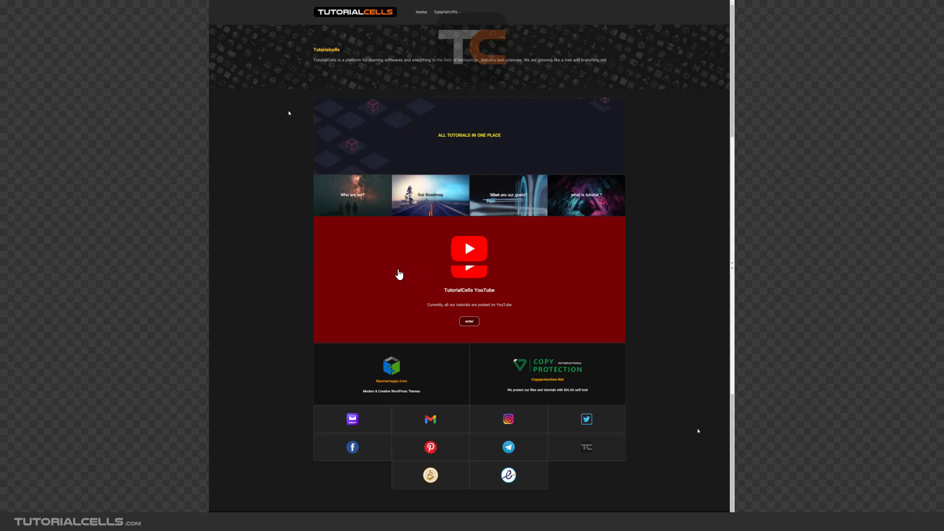
- Close the combined-image preview and remove that capture from the task list
left_click(382, 274)
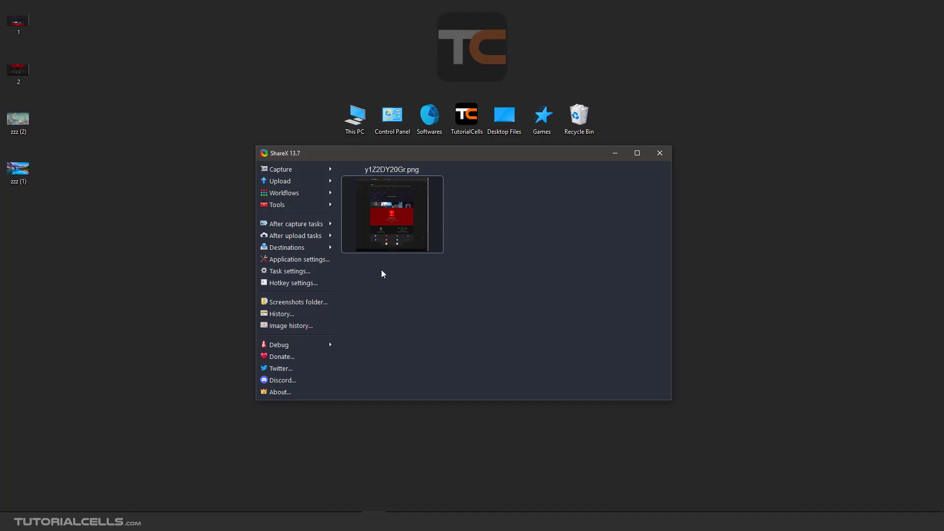
right_click(412, 204)
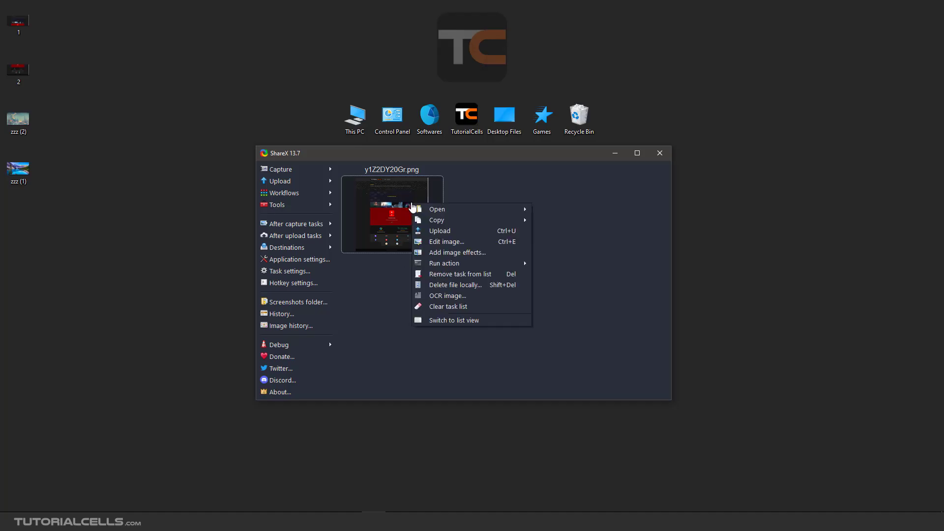
left_click(448, 274)
mouse_move(276, 204)
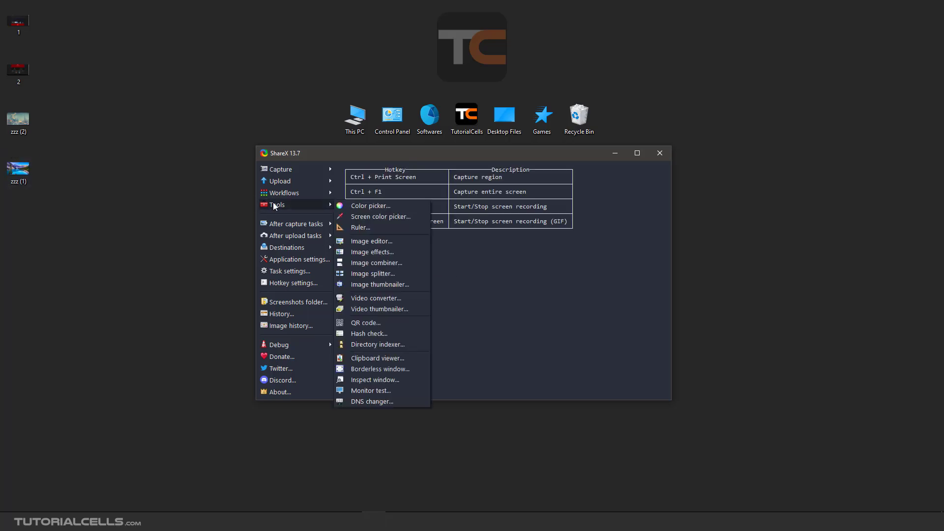
- Reopen the Image combiner and select zzz (1) and zzz (2) on the desktop
left_click(394, 263)
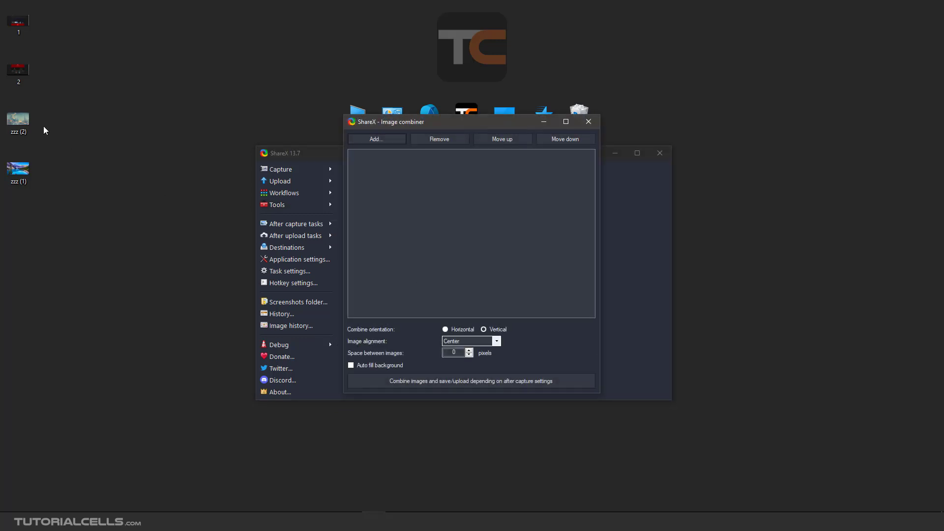
left_click_drag(44, 127, 26, 167)
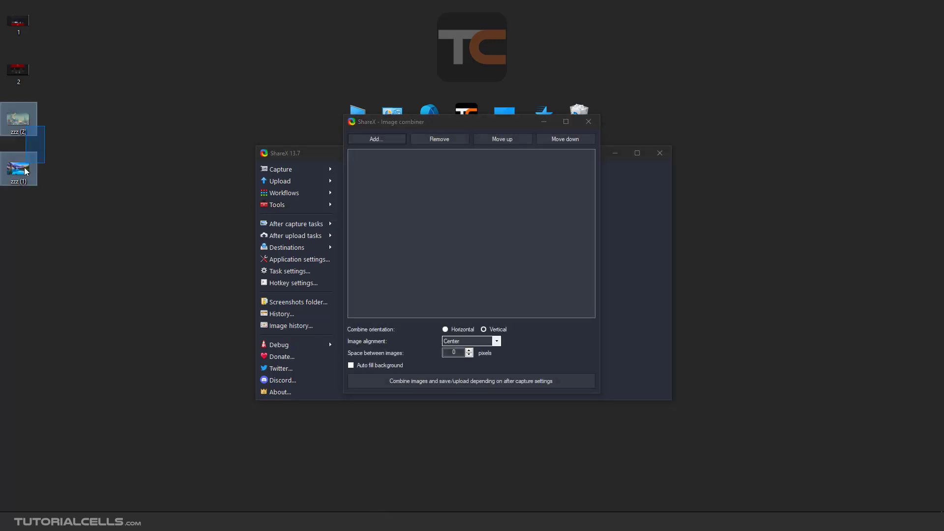
left_click(55, 141)
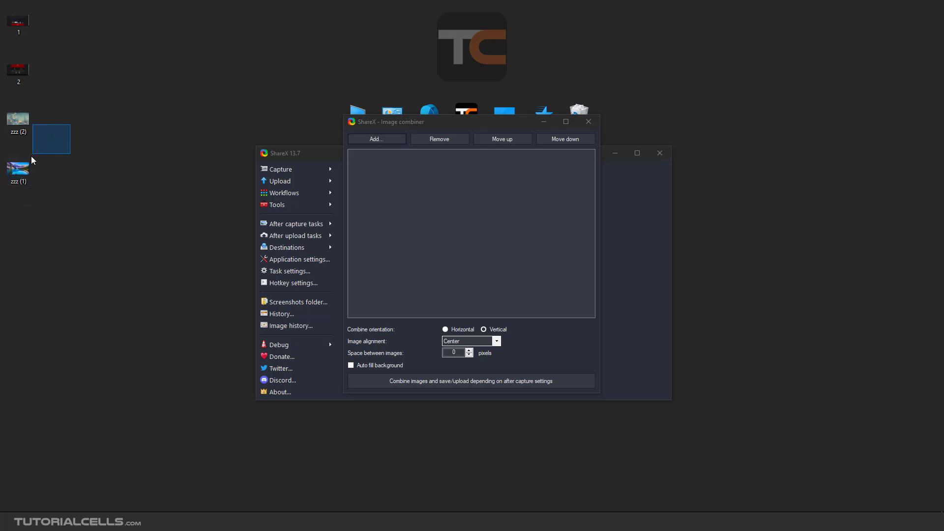
left_click_drag(31, 155, 5, 182)
- Add zzz (1).jpg and zzz (2).jpg to the combiner's image list
left_click(55, 129)
mouse_move(55, 129)
left_mouse_down()
mouse_move(14, 175)
mouse_move(421, 214)
left_mouse_up()
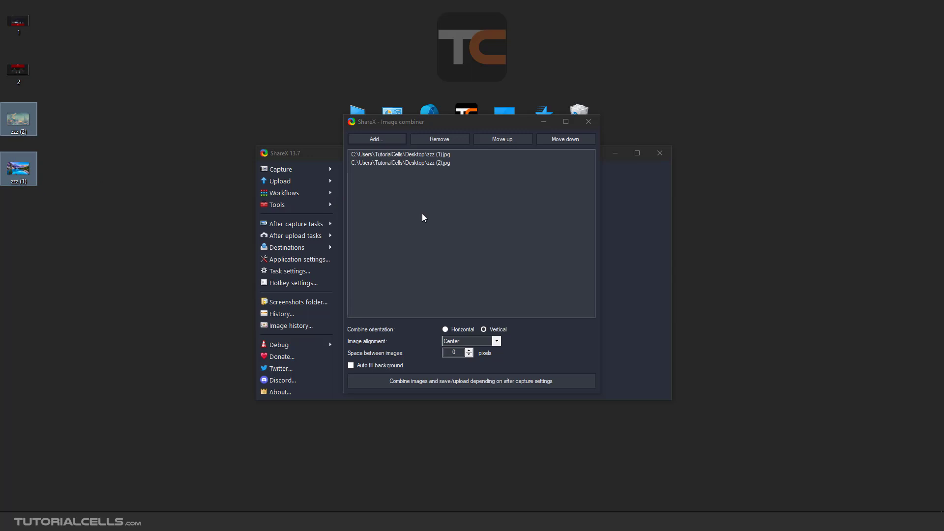
left_click(431, 156)
left_click(430, 162)
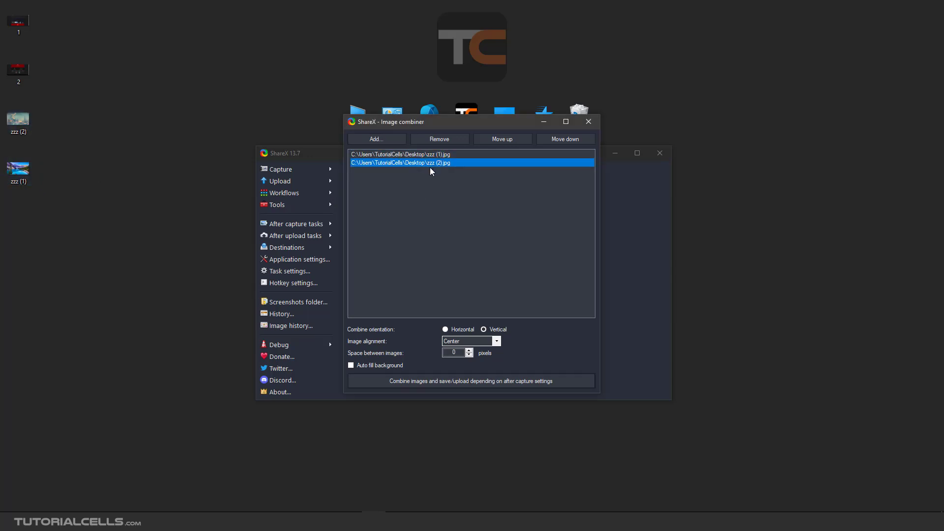
left_click(430, 177)
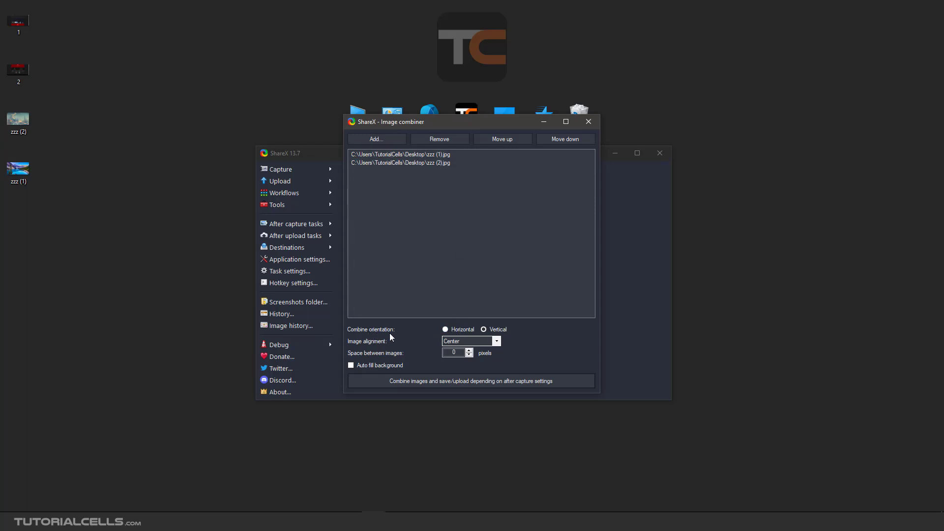
- Set Image alignment to Left and move the combiner aside
left_click(497, 341)
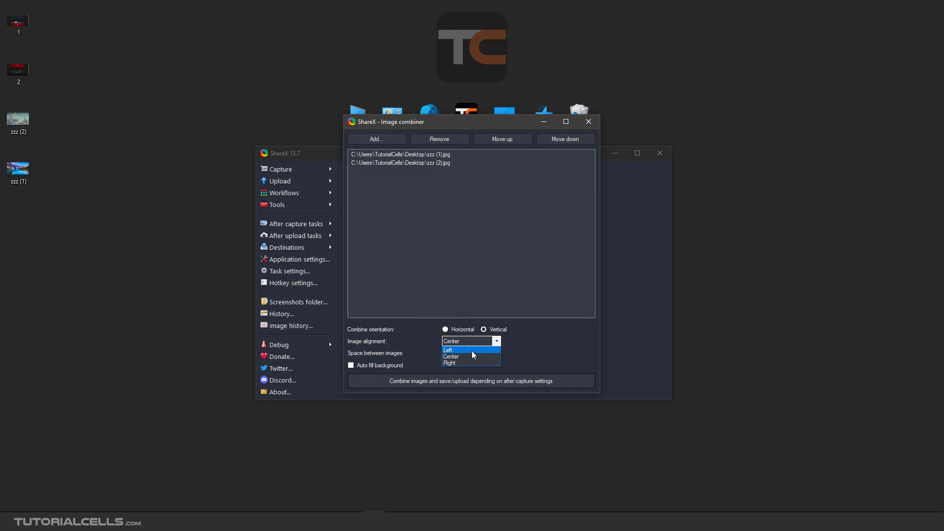
left_click(475, 350)
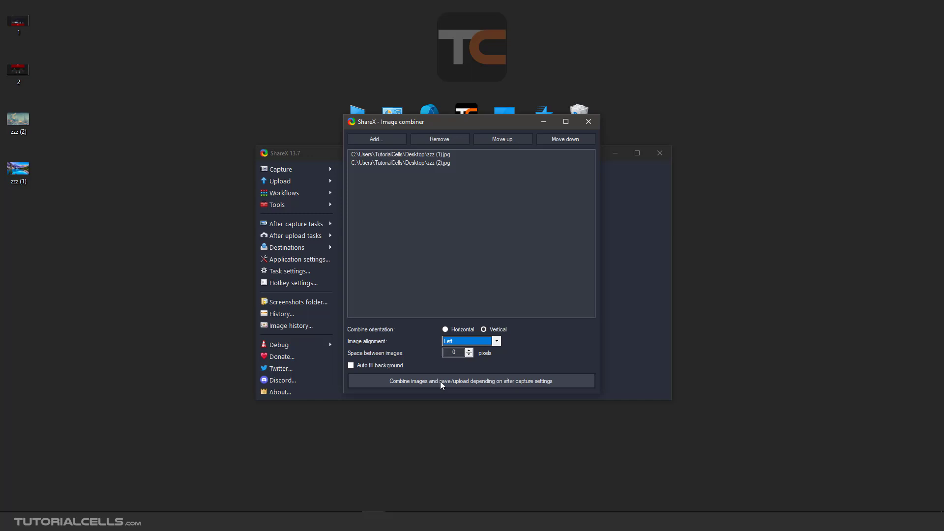
left_click_drag(496, 127, 333, 164)
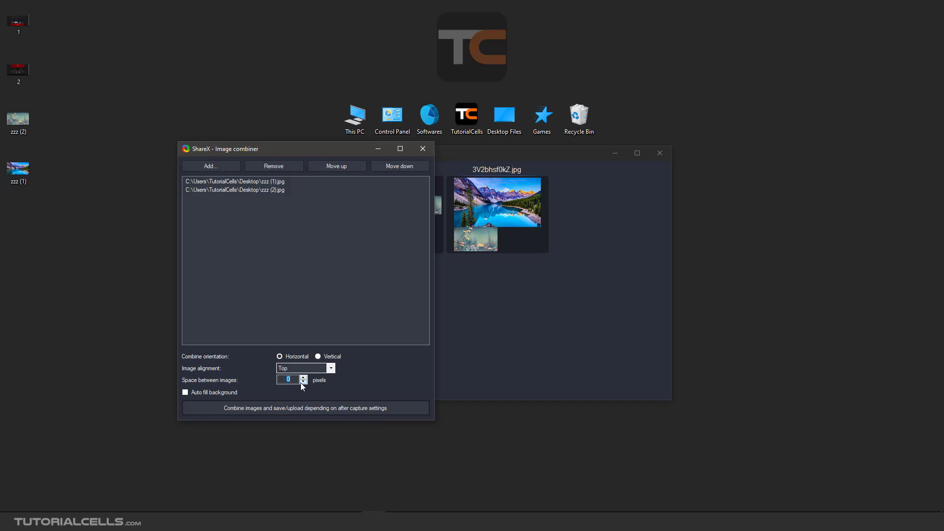
- Enable Auto fill background, close the combiner, and clear the ShareX task list
left_click(185, 391)
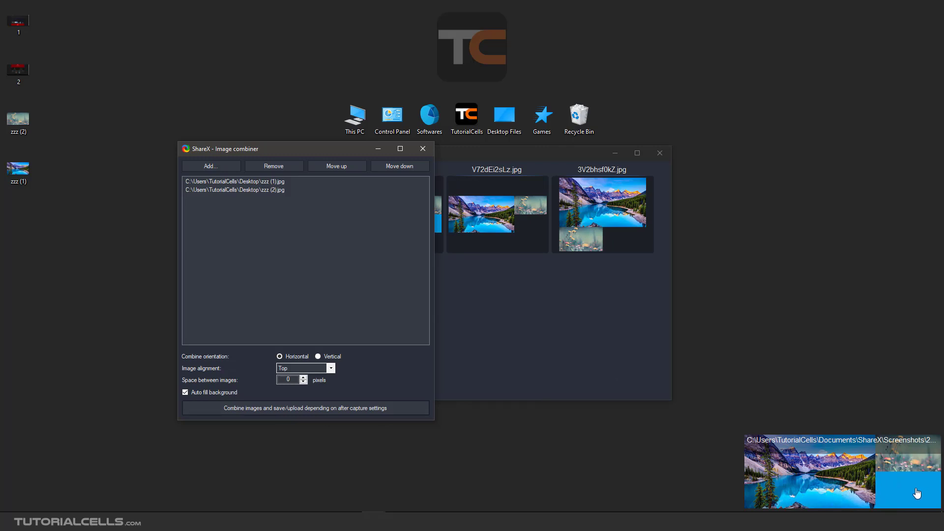
left_click(422, 150)
right_click(413, 270)
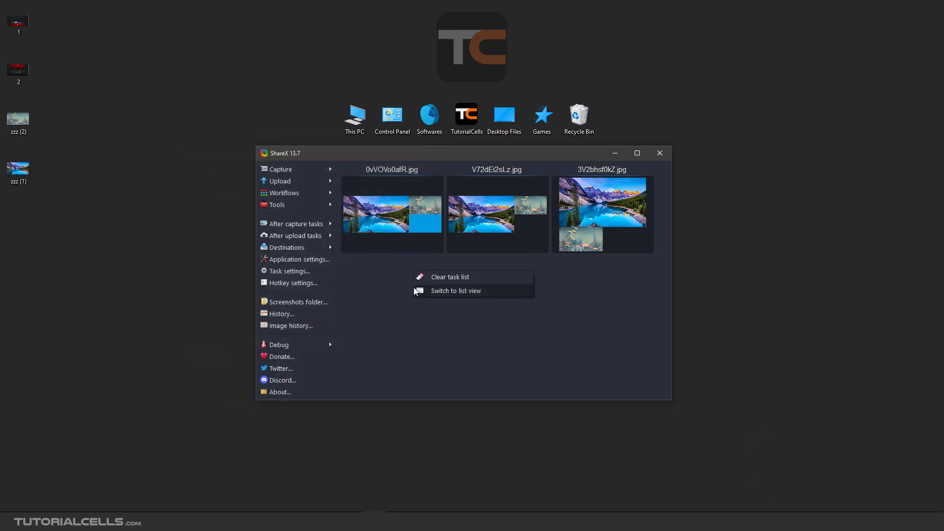
left_click(423, 278)
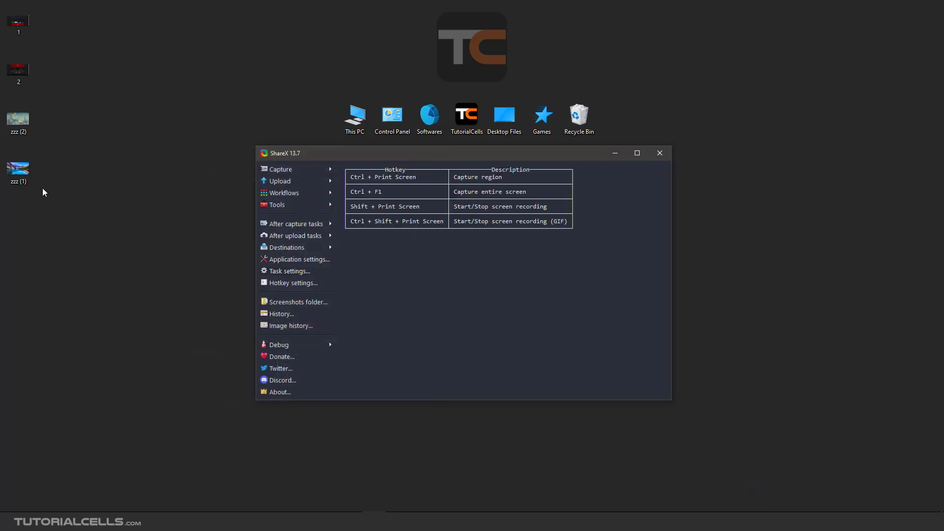
- Open the Image splitter from ShareX's Tools and move it aside
left_click(270, 206)
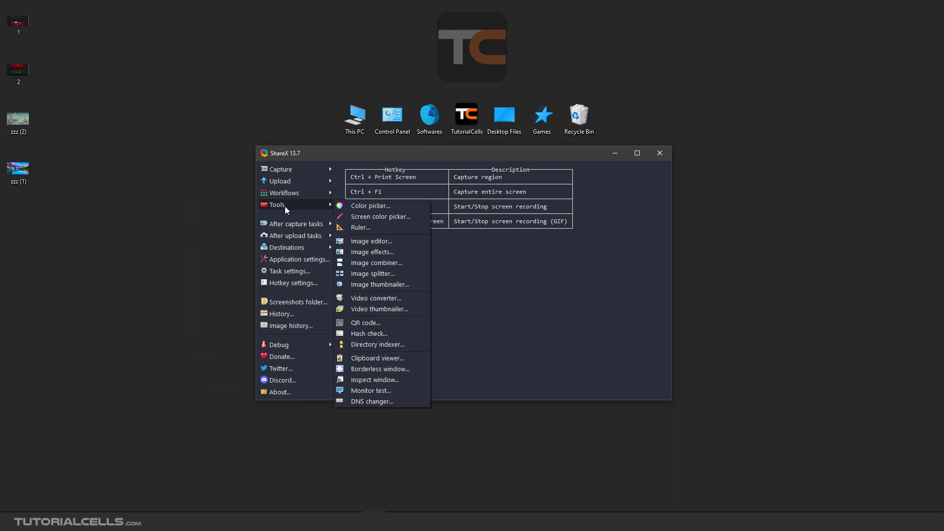
left_click(400, 274)
left_click_drag(434, 227, 419, 247)
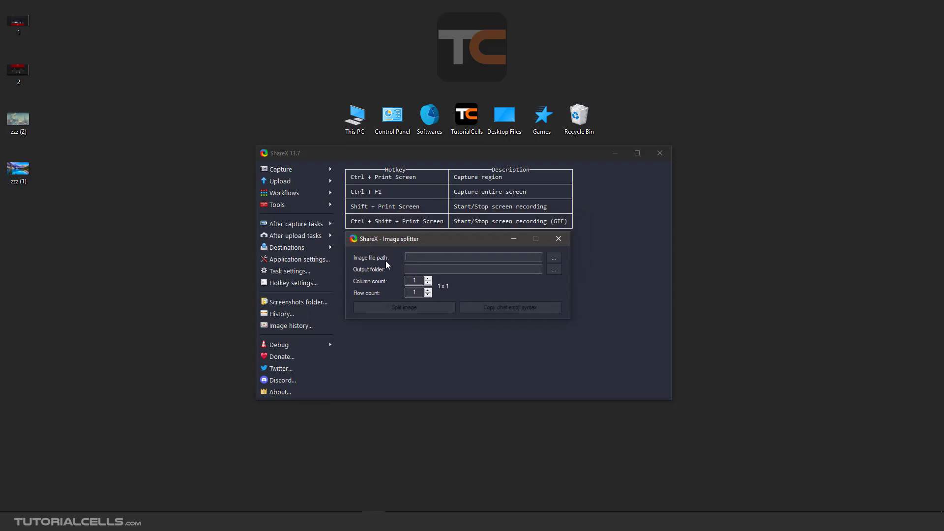
- Load zzz (2).jpg and split it into 2 columns
left_click(552, 259)
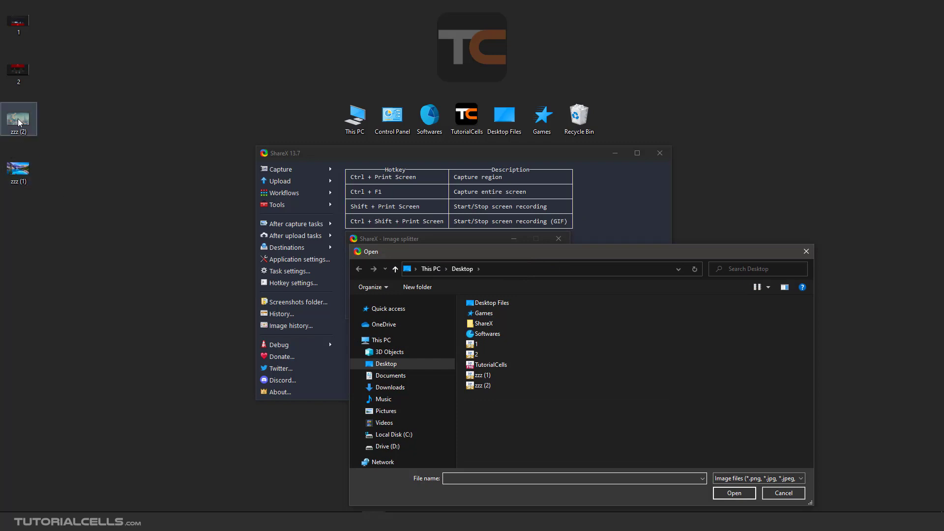
left_click(481, 386)
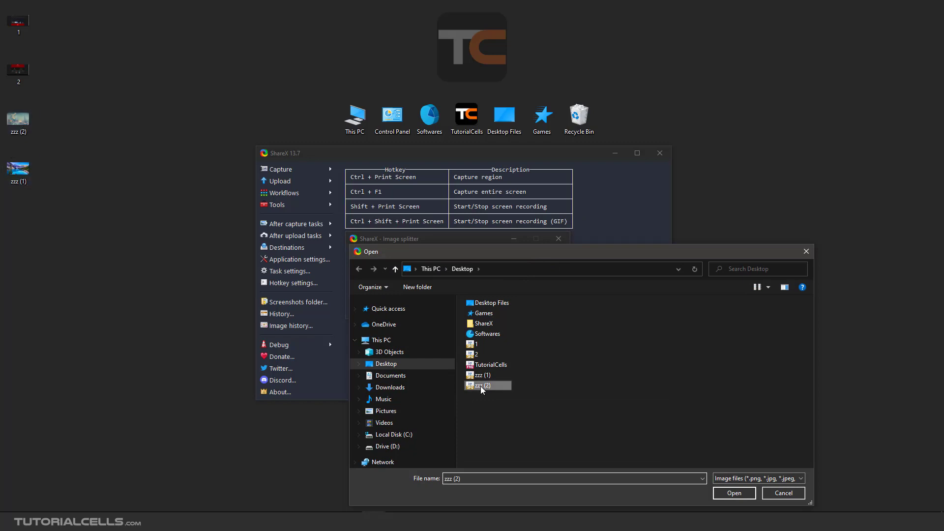
left_click(724, 488)
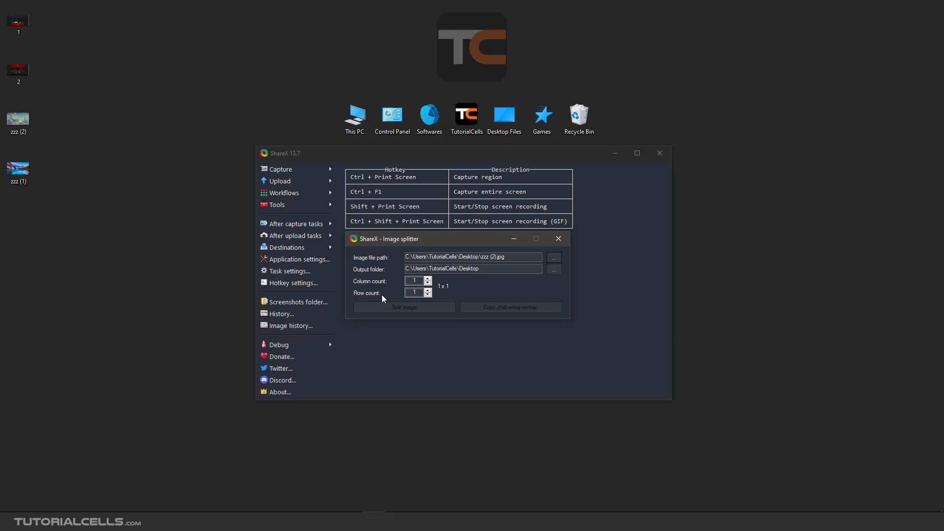
left_click(428, 278)
left_click(380, 310)
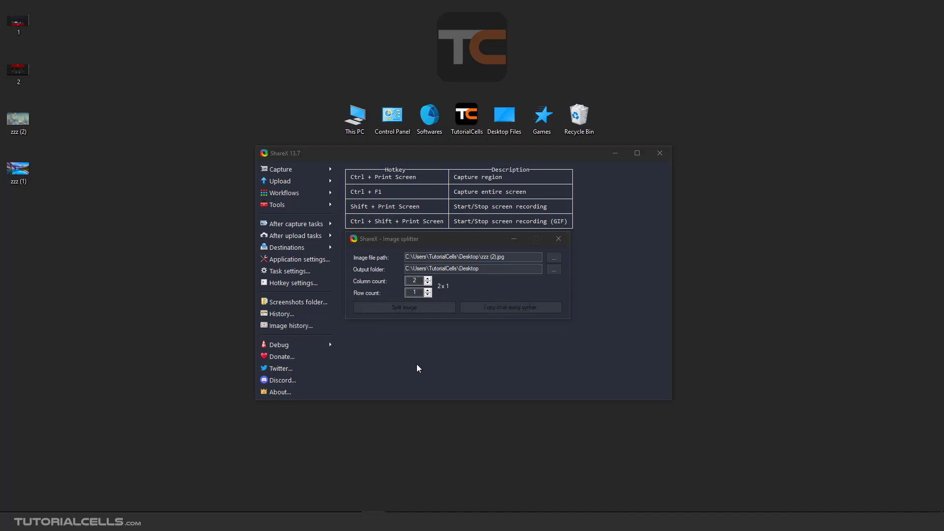
- Check the zzz (2)1 and zzz (2)2 halves, then re-split zzz (2) into two rows
left_click(852, 81)
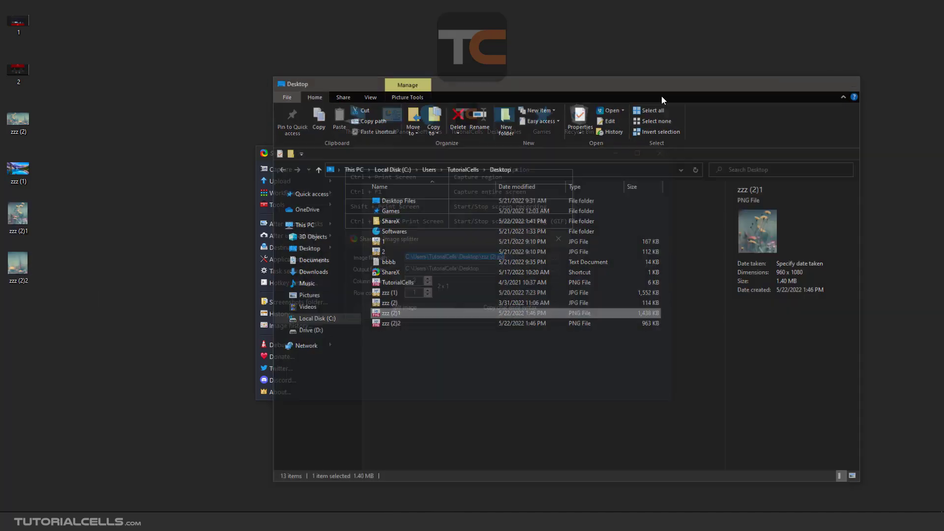
left_click(19, 212)
left_click(21, 258)
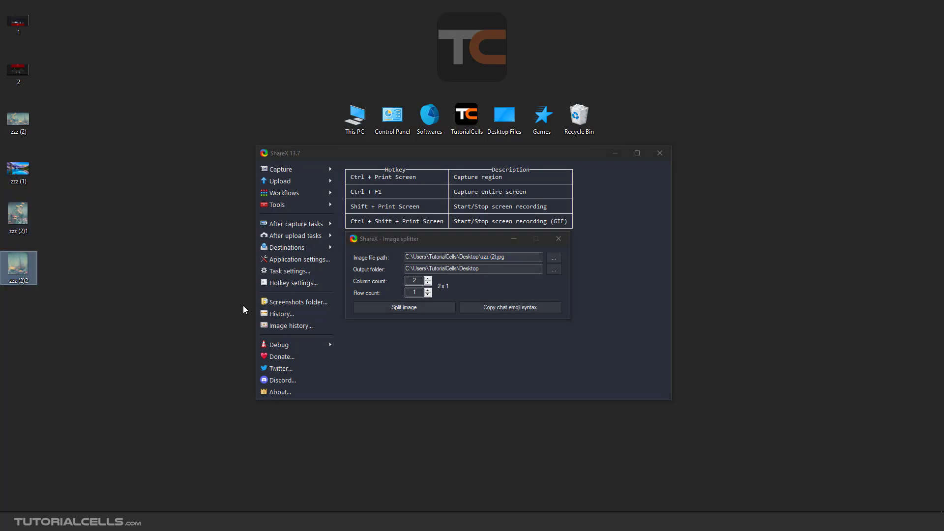
left_click(428, 283)
type("2")
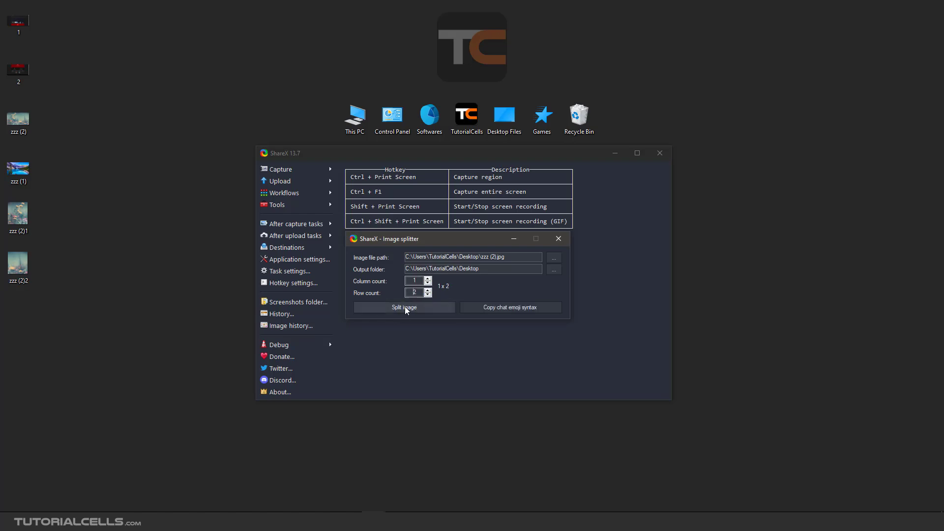
left_click(405, 308)
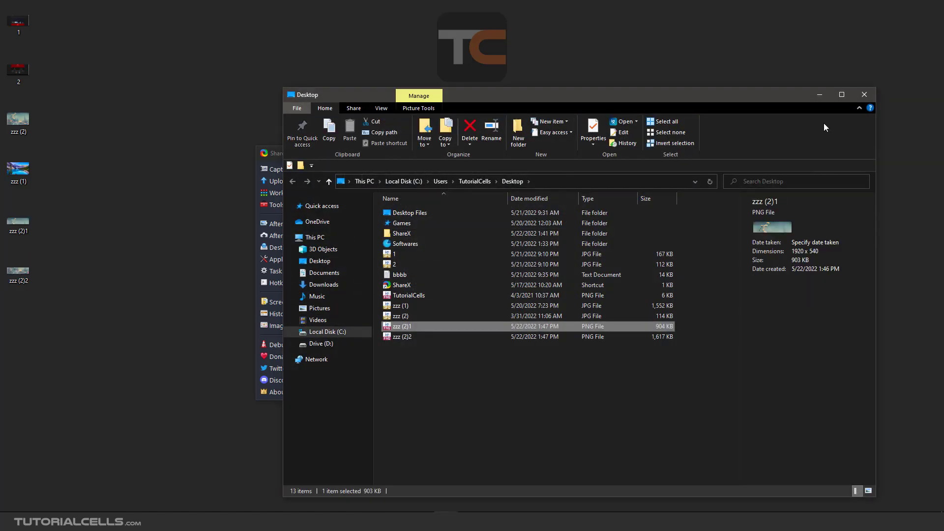
- Close the Desktop folder window and the Image splitter
left_click(864, 95)
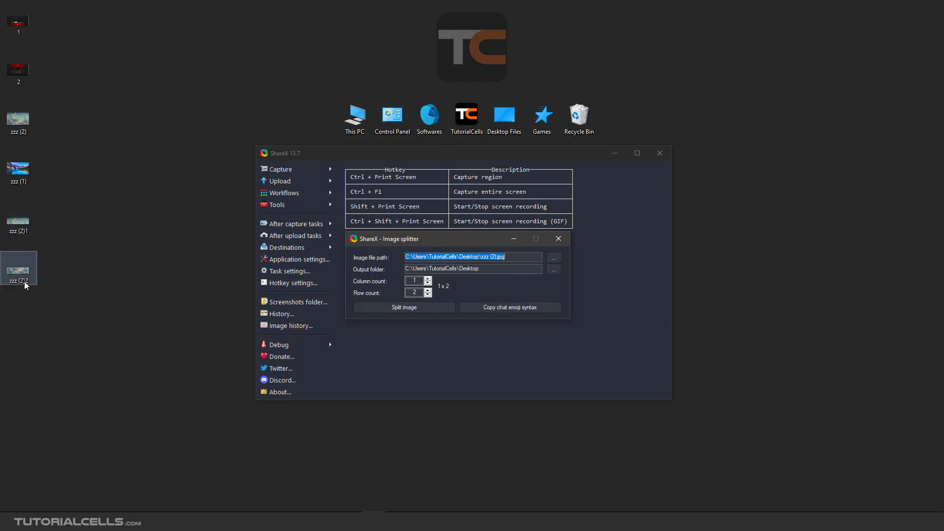
left_click(558, 238)
left_click(302, 205)
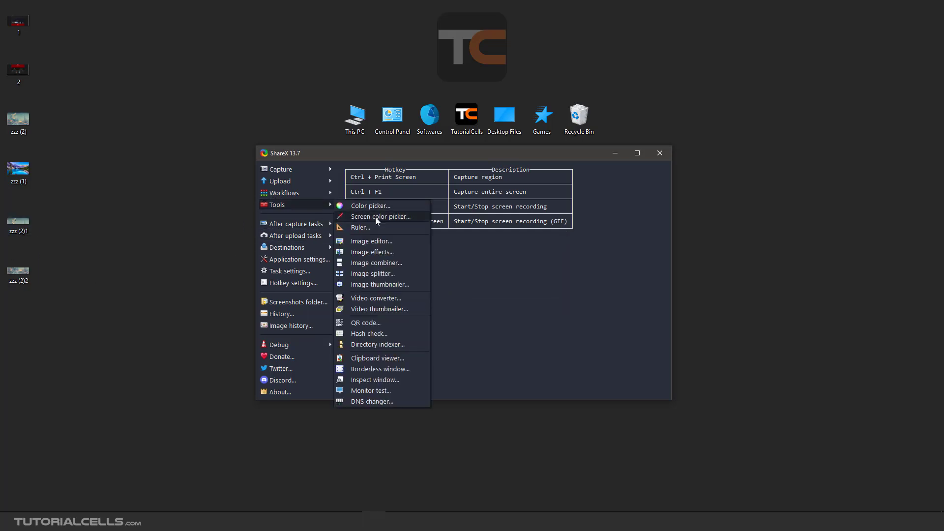
- Open the Image thumbnailer (150×150, quality 90), move it down, and select zzz (1)
left_click(379, 287)
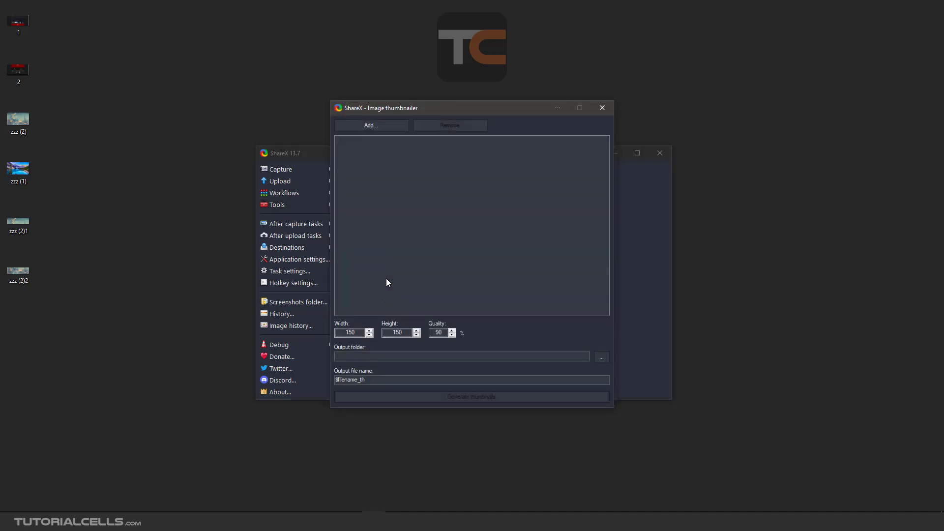
left_click_drag(428, 113, 431, 126)
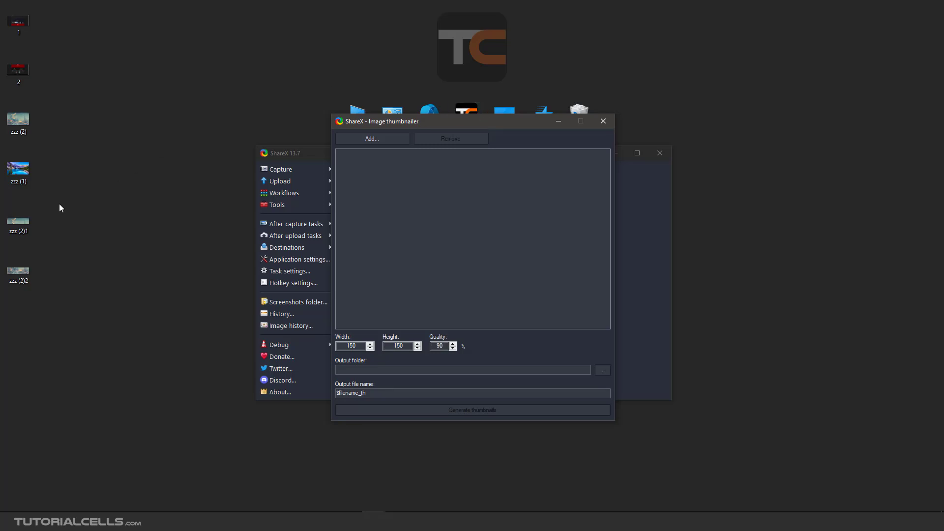
left_click(24, 169)
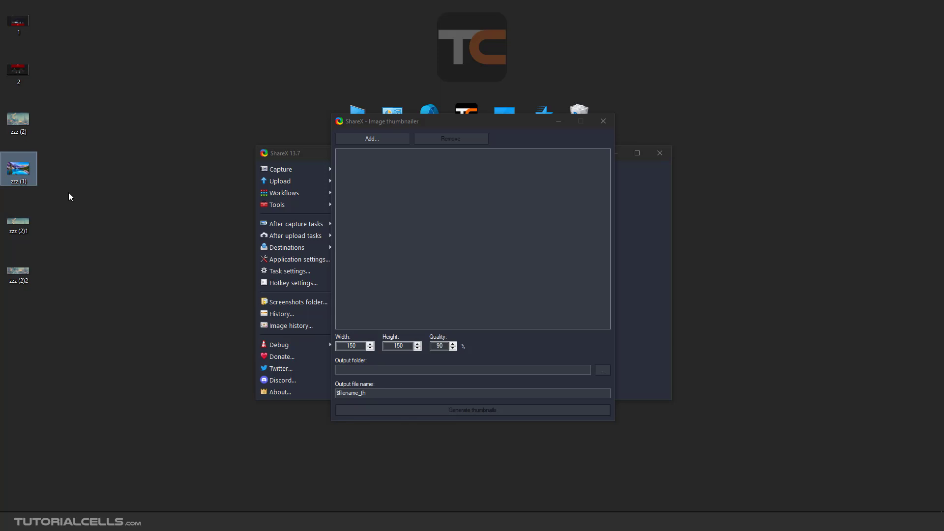
left_click(54, 189)
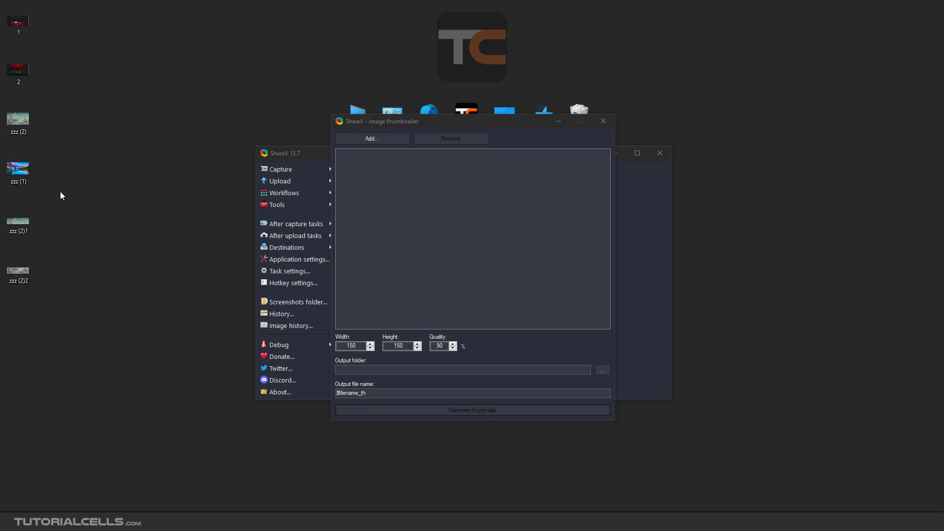
left_click(27, 175)
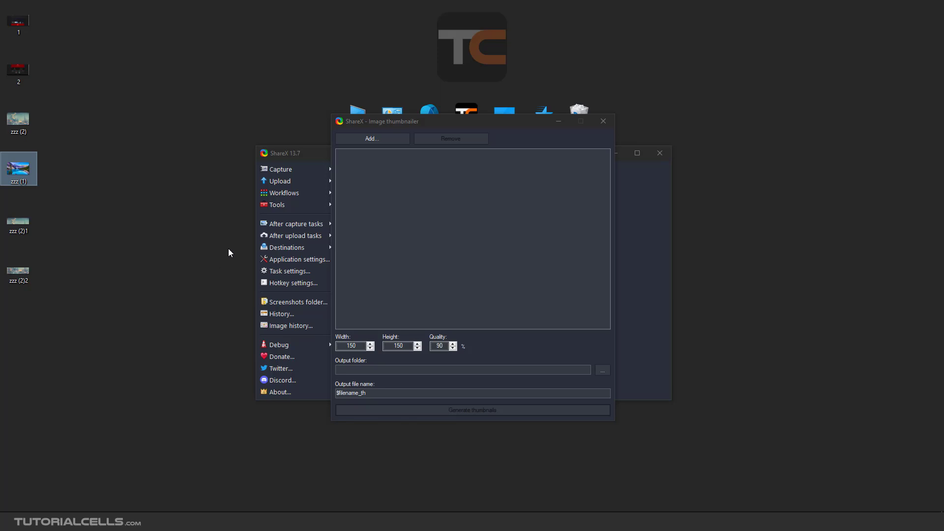
- Add zzz (1) to the thumbnailer and keep width and height at 150
left_click_drag(405, 123, 393, 118)
mouse_move(18, 168)
left_mouse_down()
mouse_move(420, 227)
mouse_move(390, 226)
left_mouse_up()
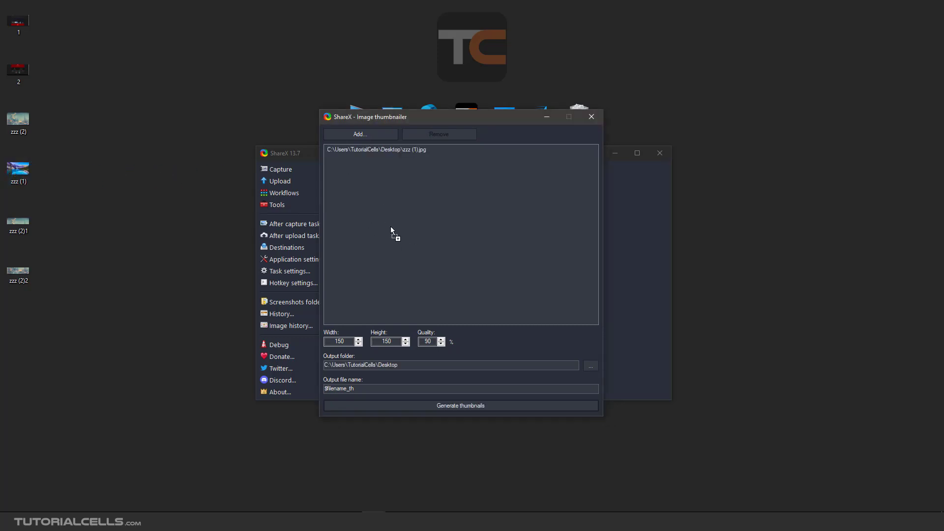
double_click(332, 343)
double_click(386, 341)
double_click(334, 342)
double_click(399, 344)
double_click(339, 343)
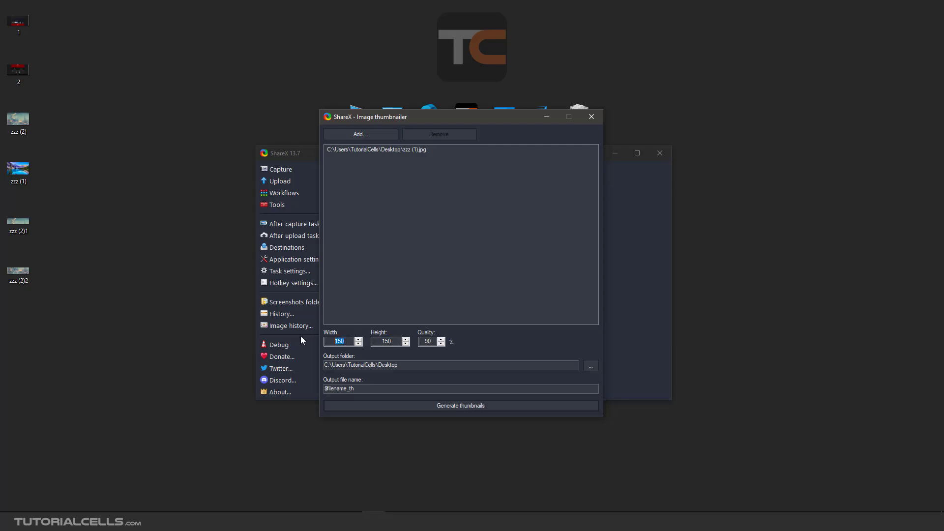
left_click(347, 343)
- Generate the zzz (1)_th thumbnail and place it beside the original photo
left_click(402, 406)
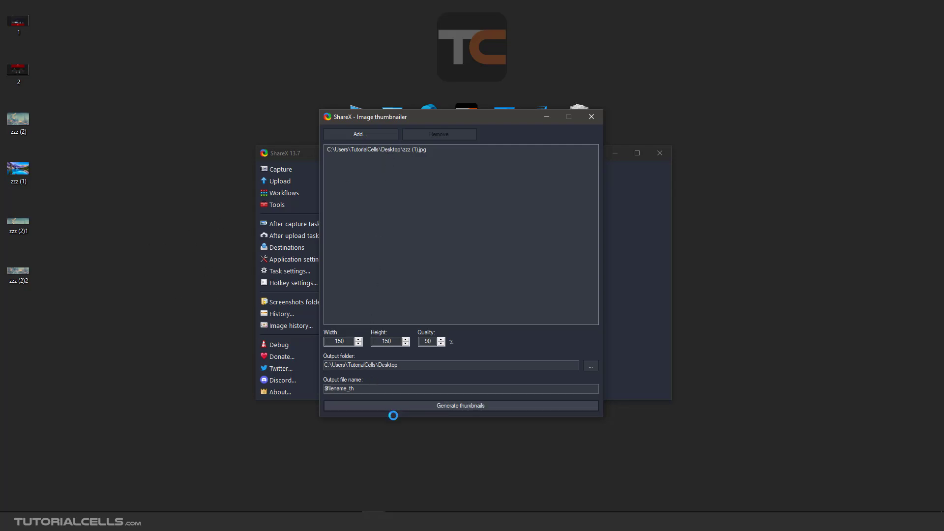
left_click(520, 297)
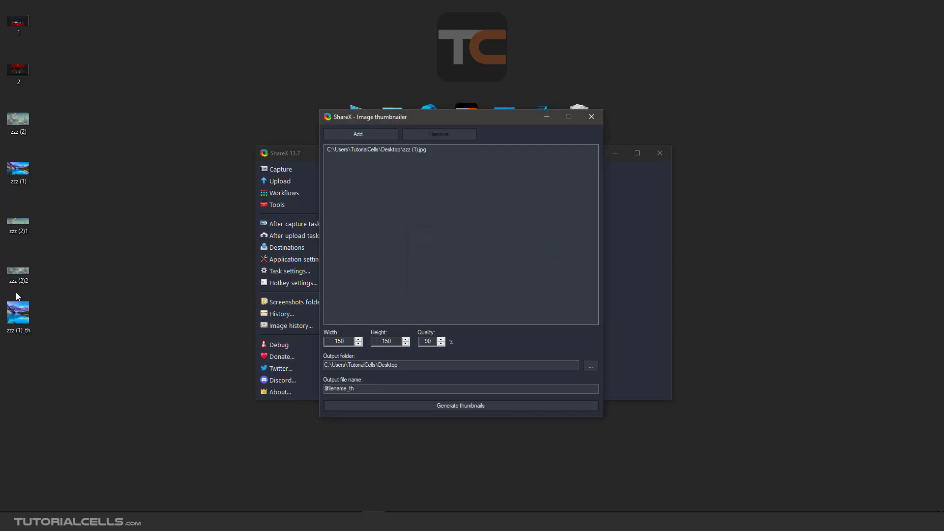
left_click_drag(28, 319, 49, 189)
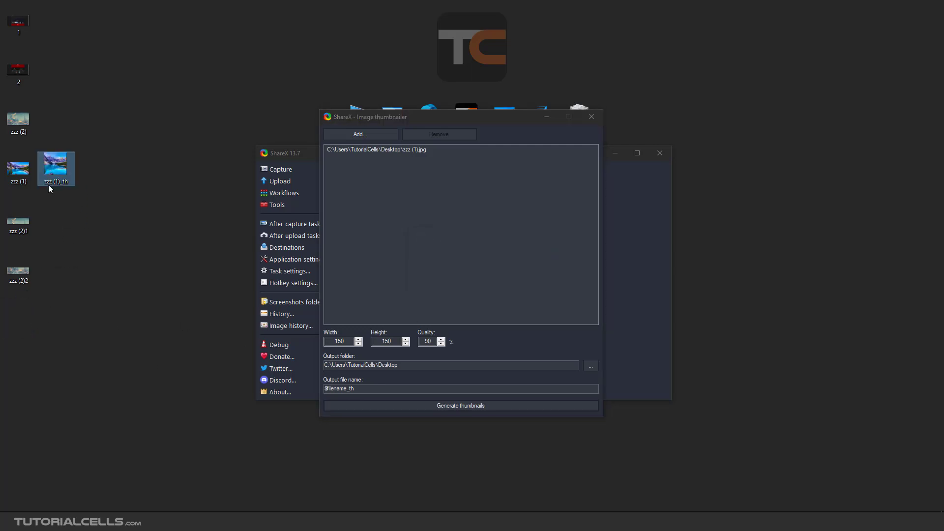
key("Return")
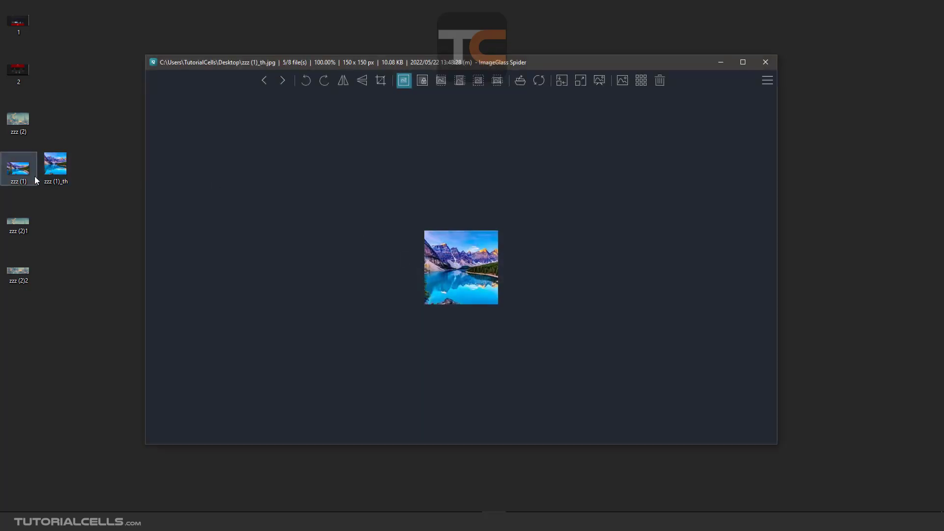
left_click(21, 172)
left_click_drag(453, 258, 452, 257)
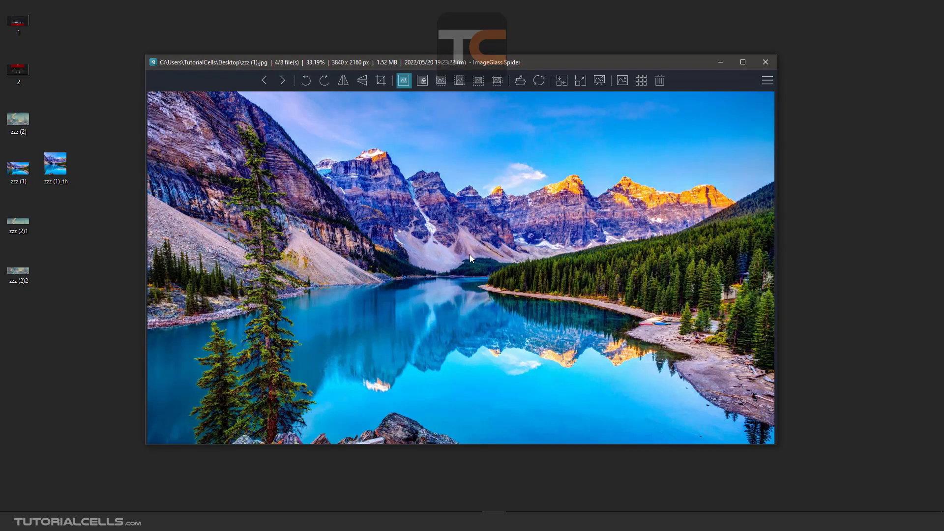
key("Right")
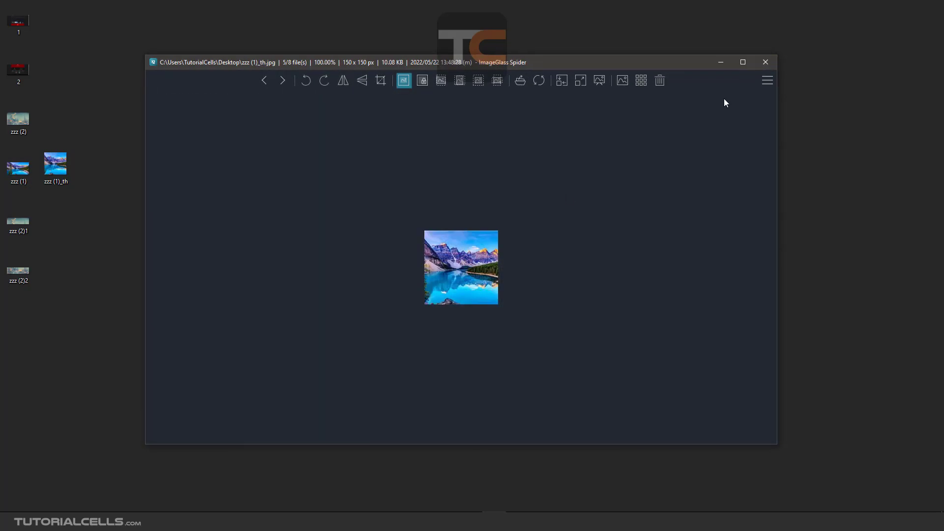
left_click(765, 63)
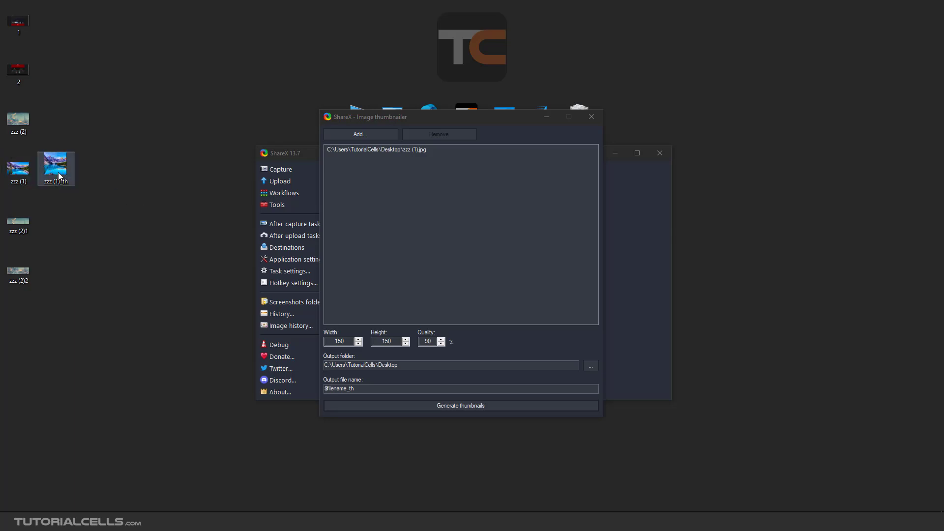
- Close the Image thumbnailer, delete zzz (2)1, zzz (2)2 and zzz (1)_th, then glance at the Tools menu
double_click(334, 340)
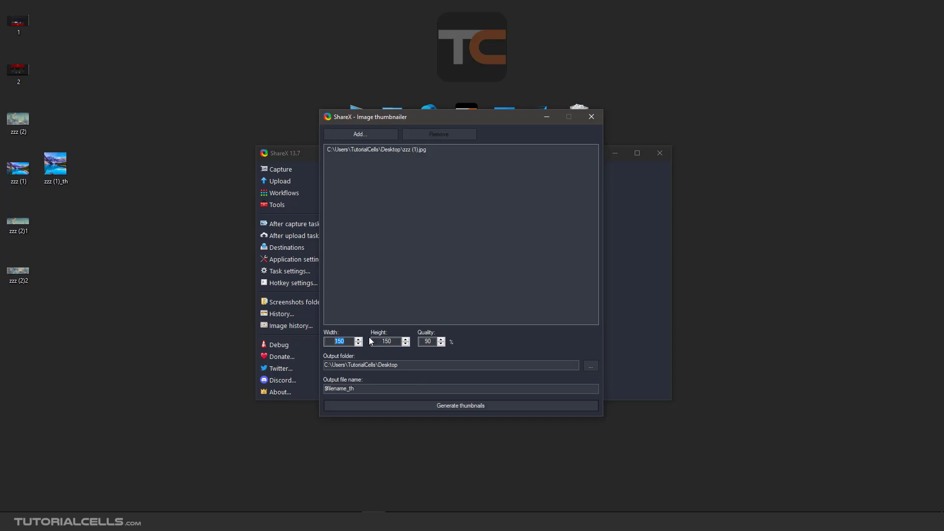
left_click(591, 118)
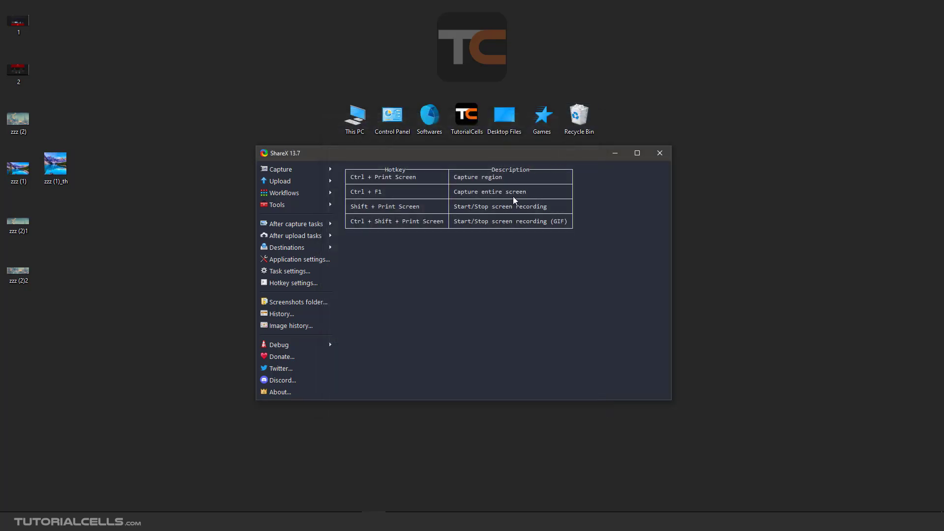
mouse_move(58, 169)
left_mouse_down()
mouse_move(59, 219)
mouse_move(21, 319)
left_mouse_up()
key("Delete")
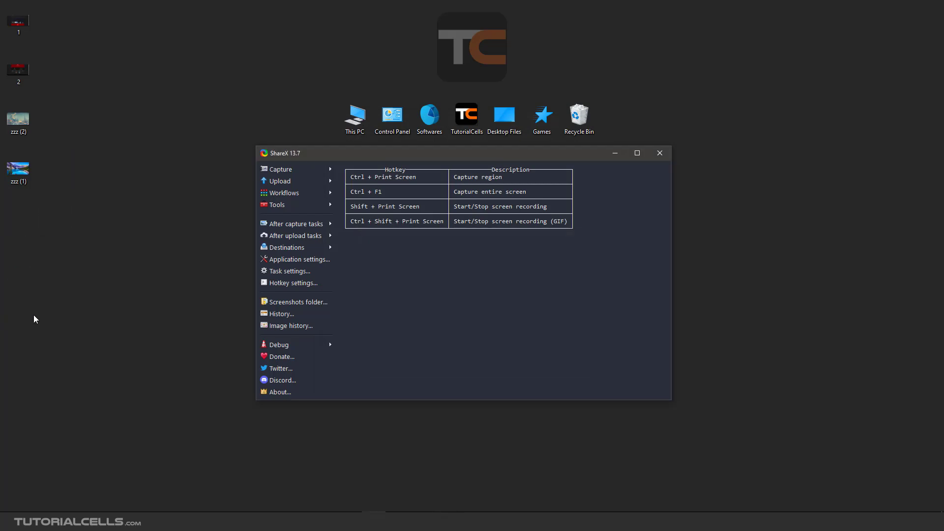
left_click(276, 206)
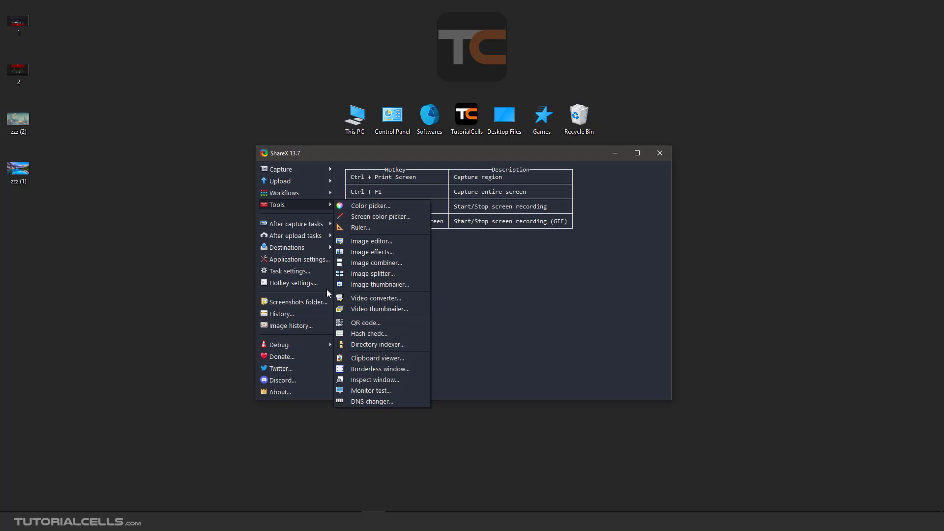
left_click(197, 293)
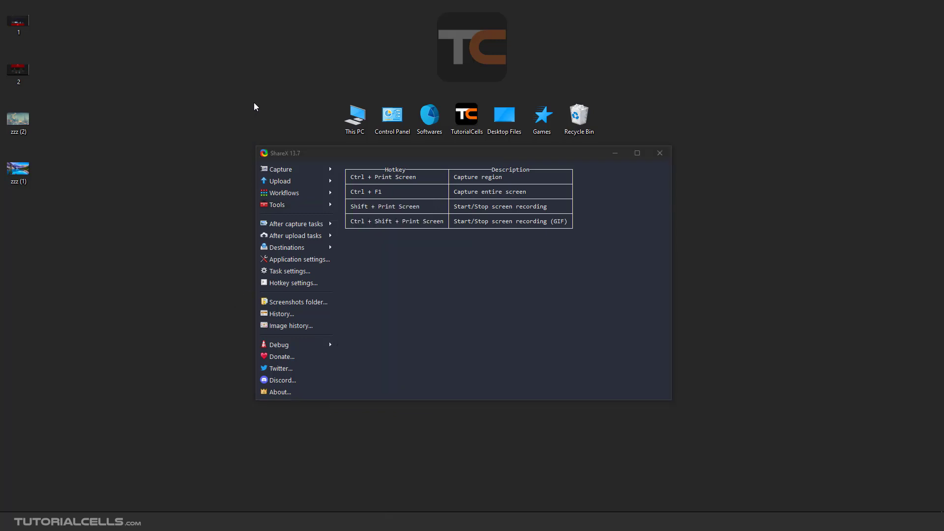